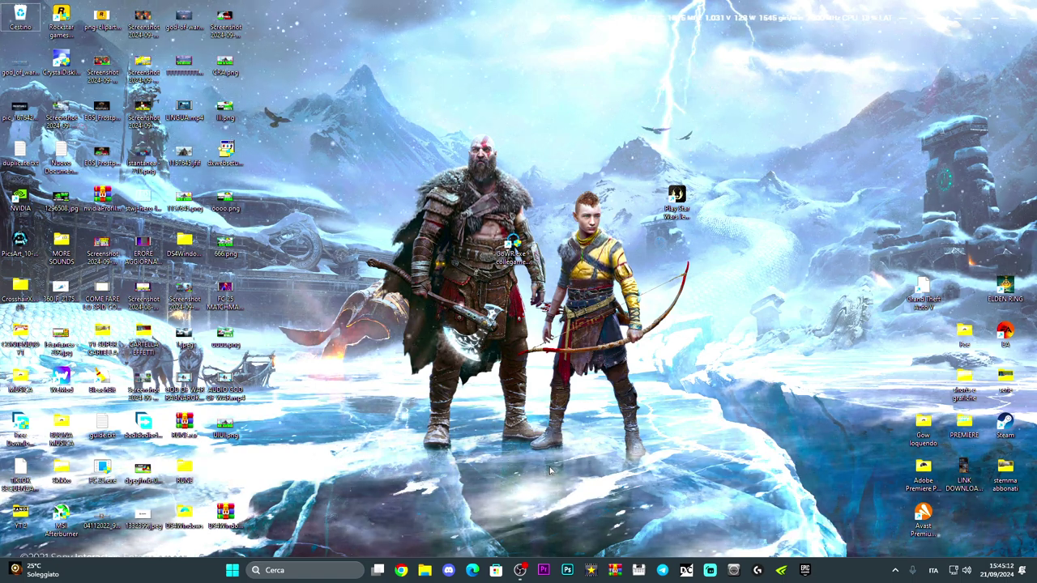
Search Windows for "dispo" and open the Bluetooth and other devices settings.
left_click(305, 570)
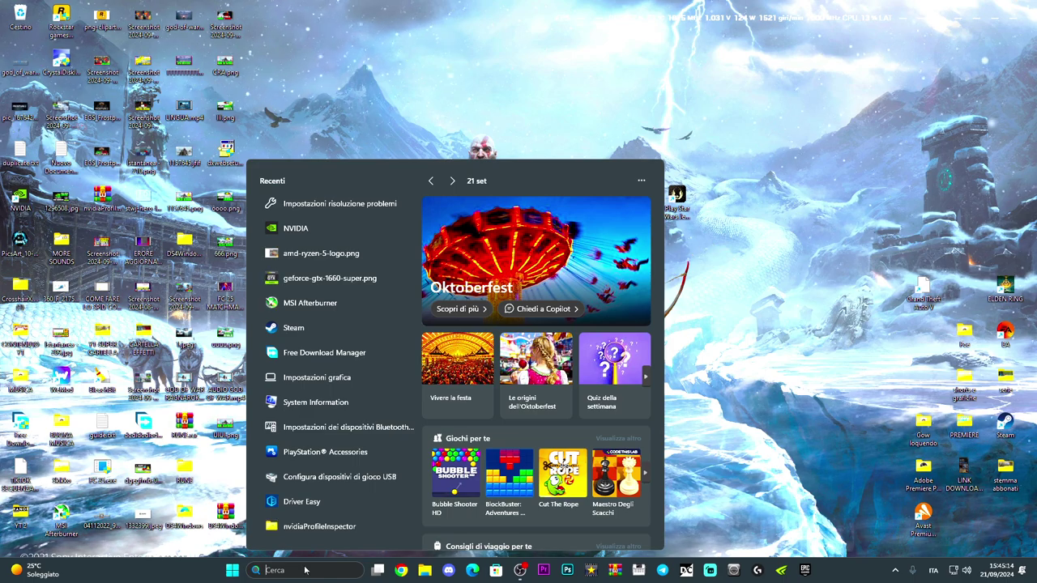
type("dispo")
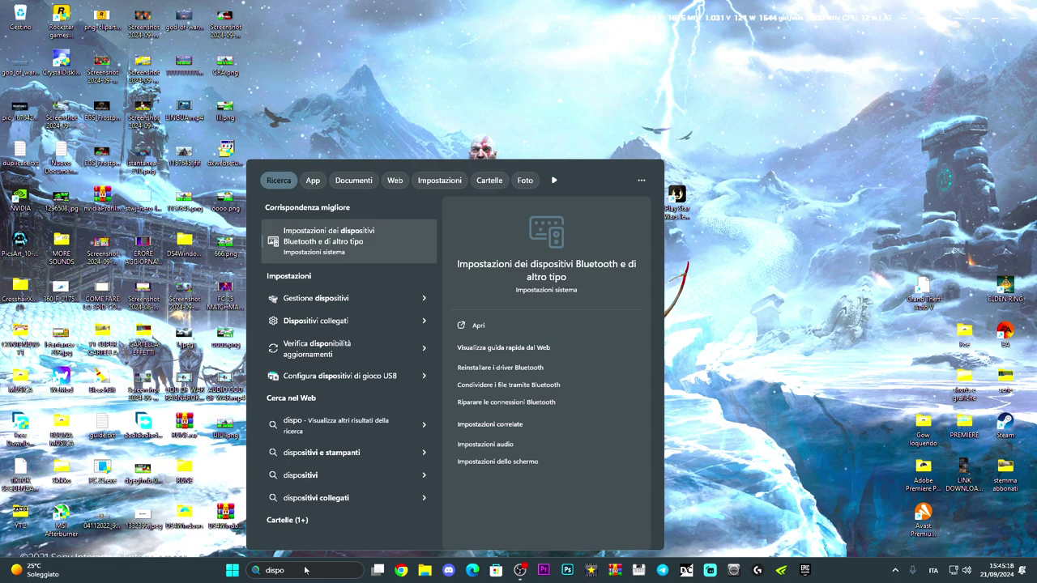
key("Return")
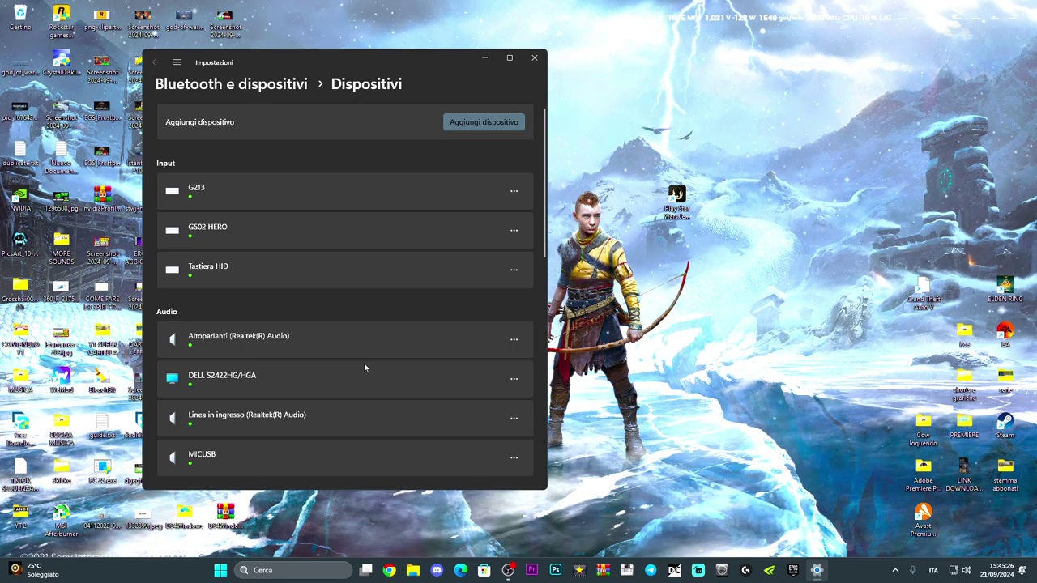
Remove the XBOX 360 For Windows device from the other devices list.
scroll(364, 316, "down", 4)
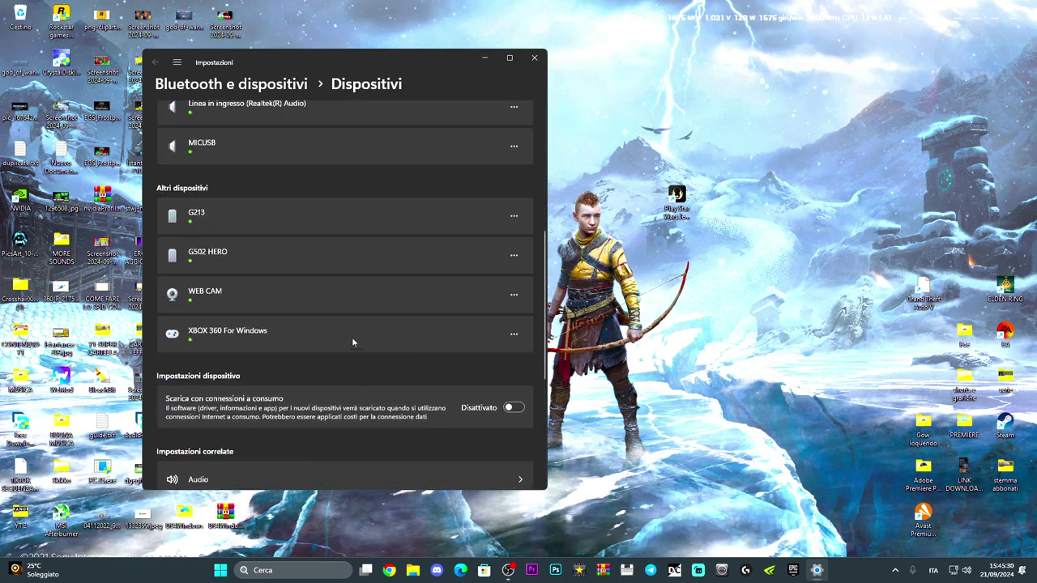
left_click(513, 334)
left_click(513, 311)
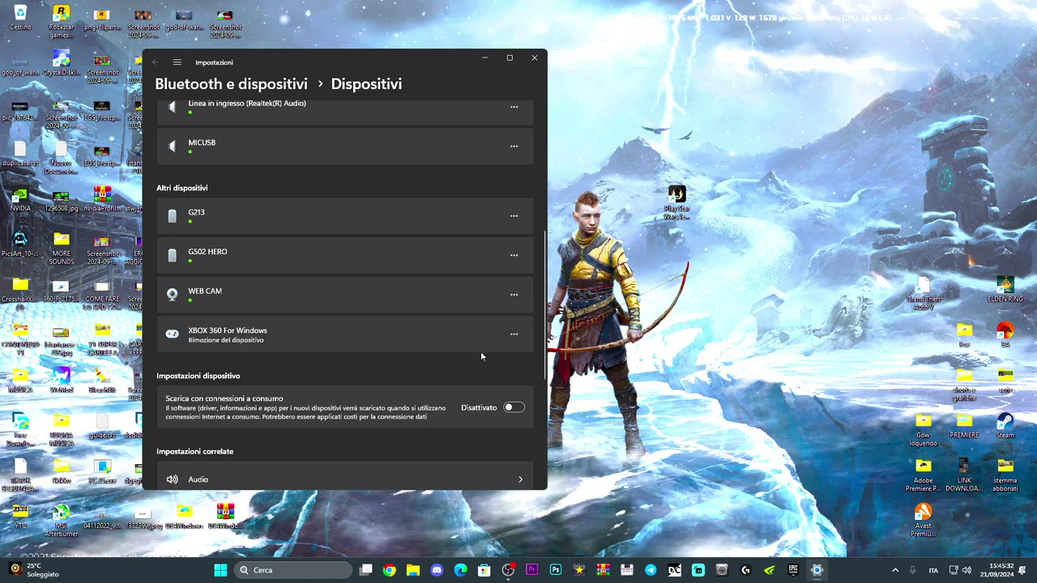
View the device types offered for adding a device, cancel without adding one, and close Settings.
scroll(470, 405, "up", 5)
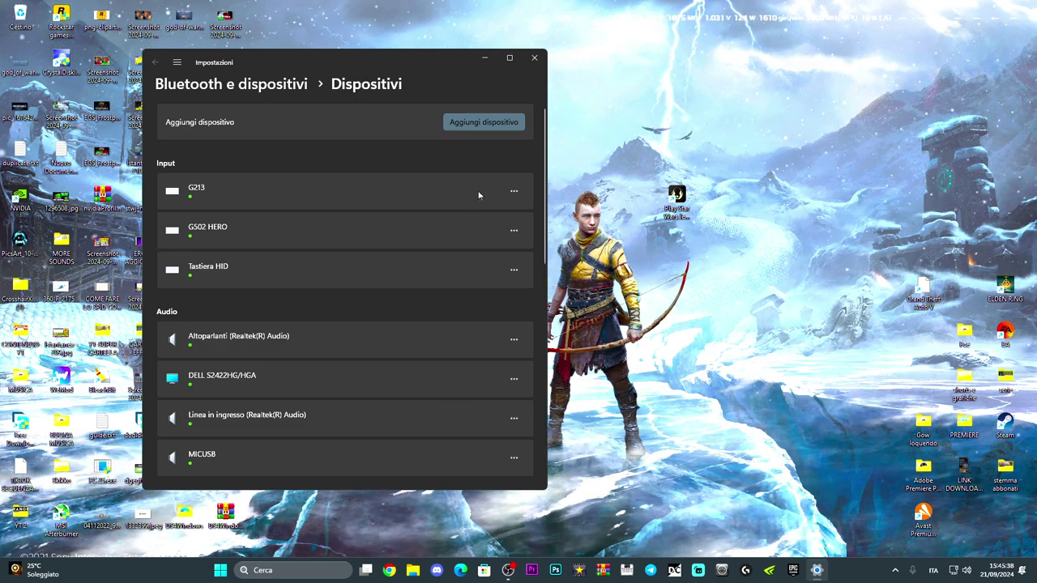
left_click(476, 122)
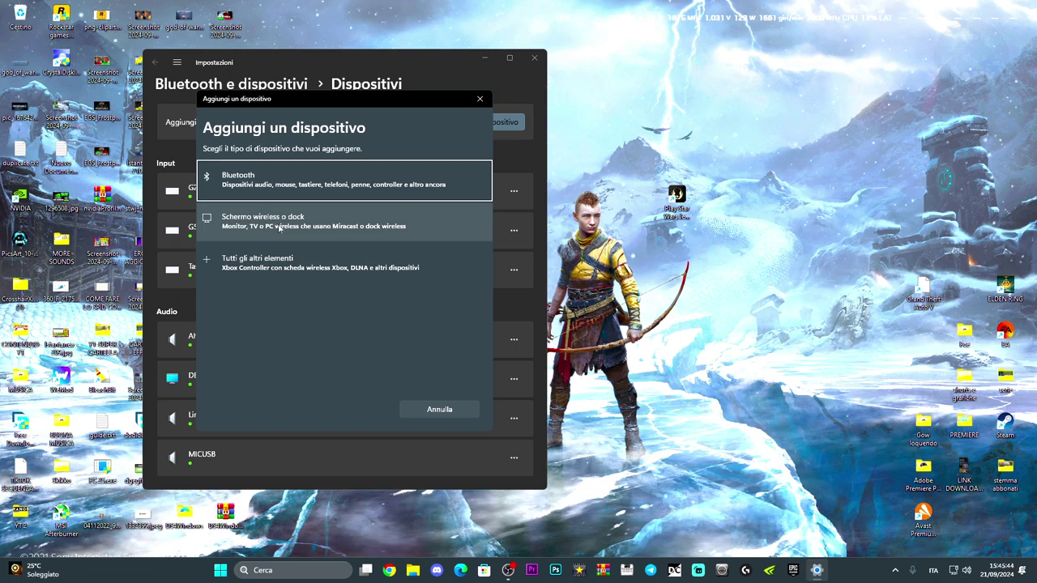
left_click(479, 98)
scroll(434, 297, "down", 5)
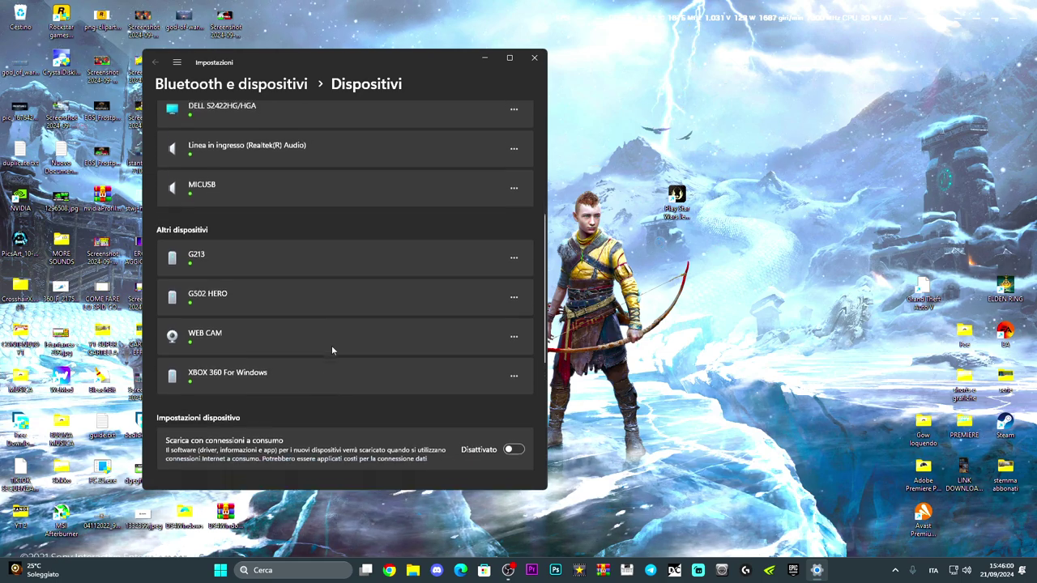
left_click(535, 59)
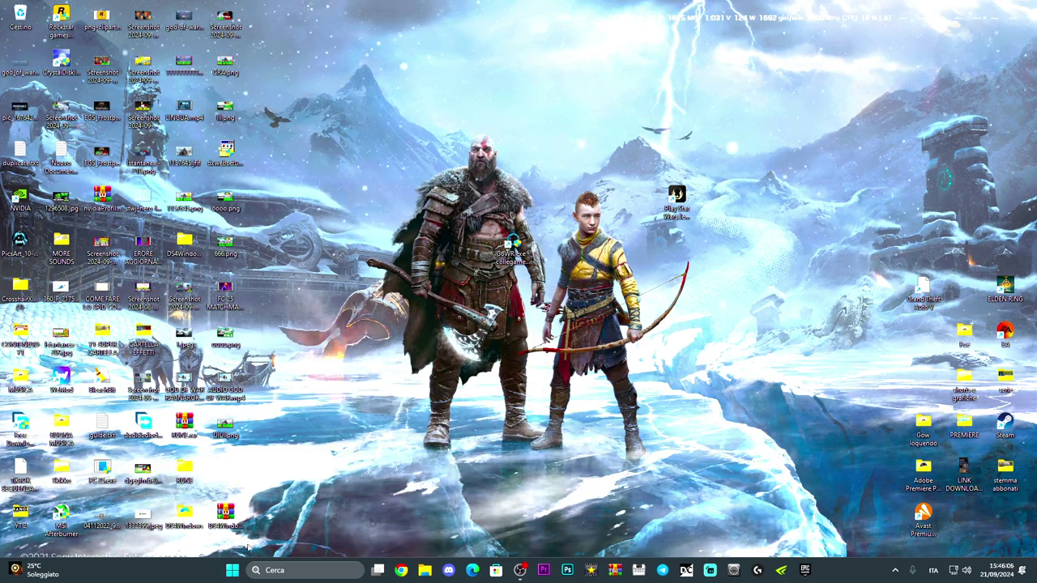
Open Device Manager, expand Periferiche XBOX 360 and select the Controller XBOX 360 per Windows.
right_click(232, 571)
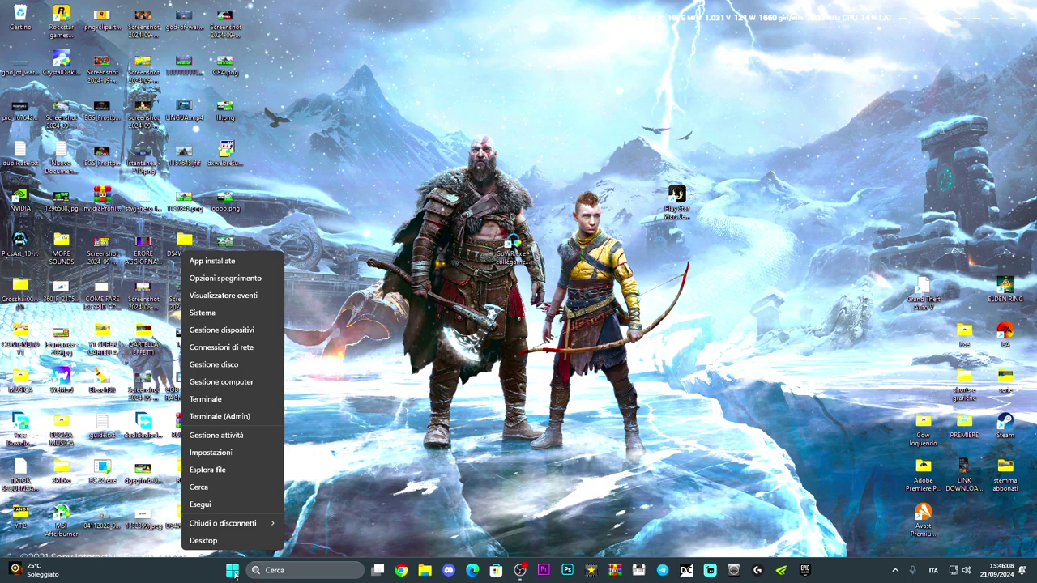
left_click(221, 330)
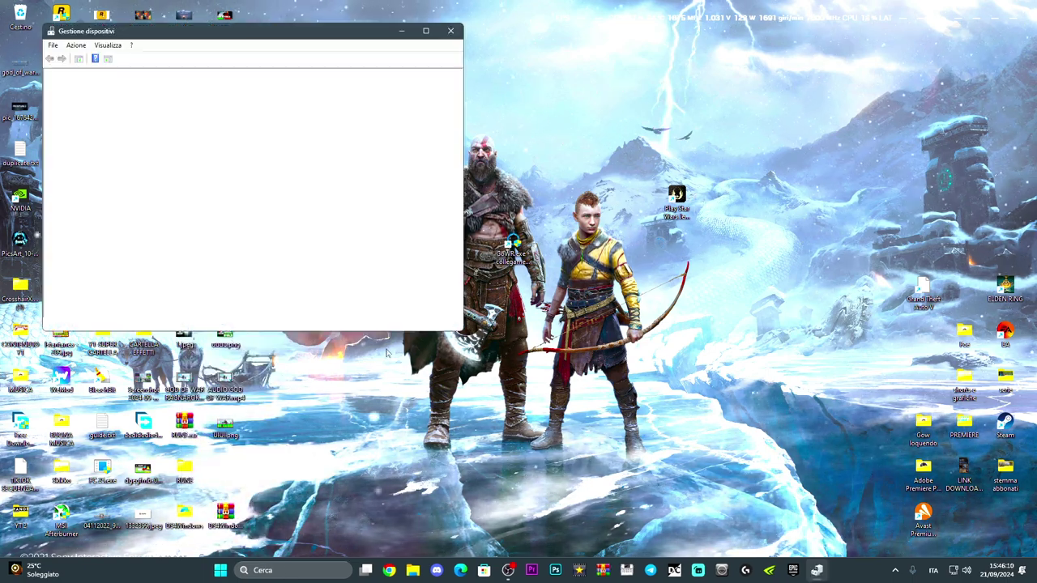
left_click_drag(223, 50, 453, 79)
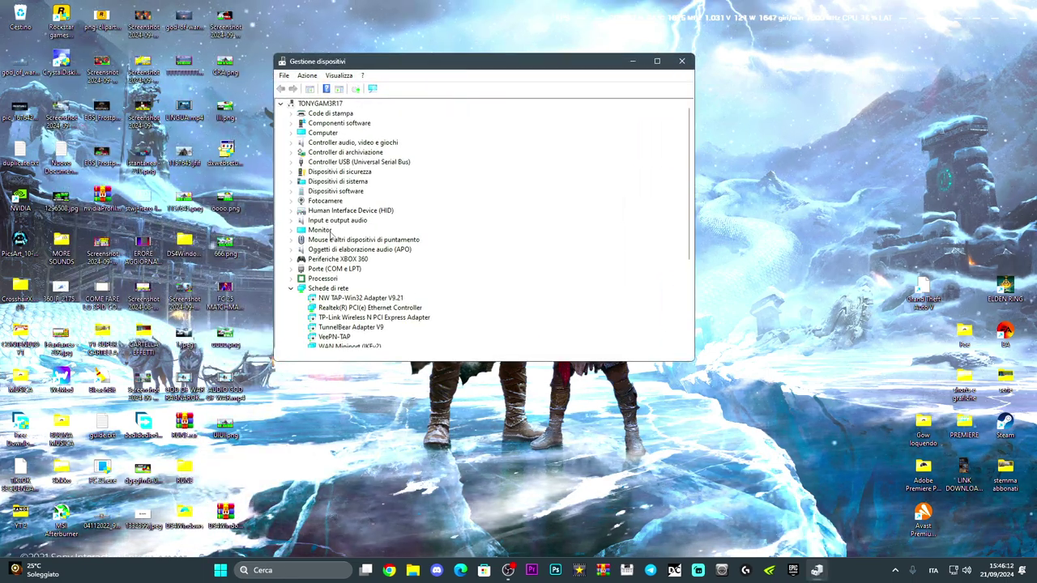
left_click(292, 260)
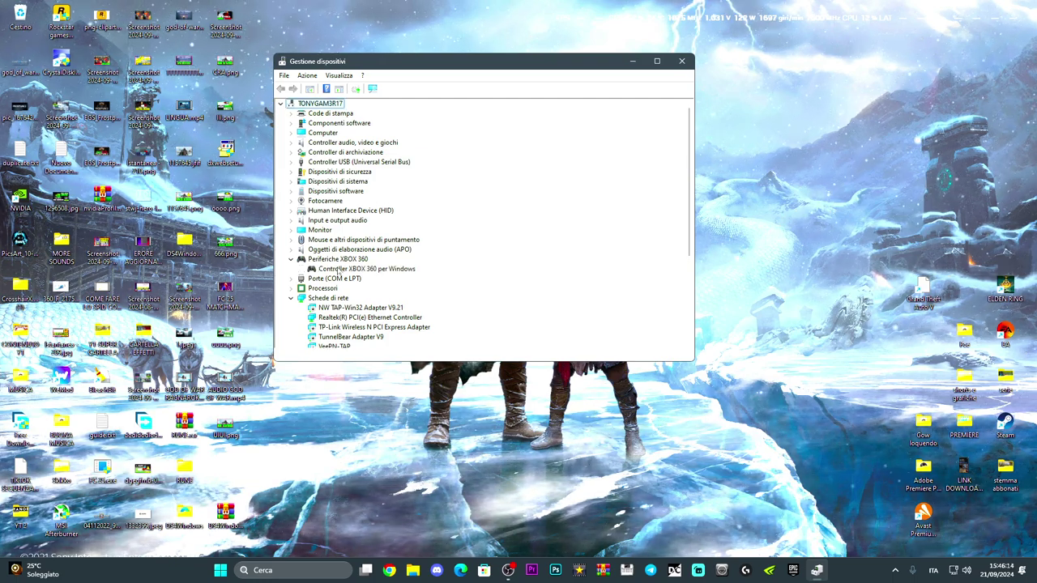
left_click(333, 270)
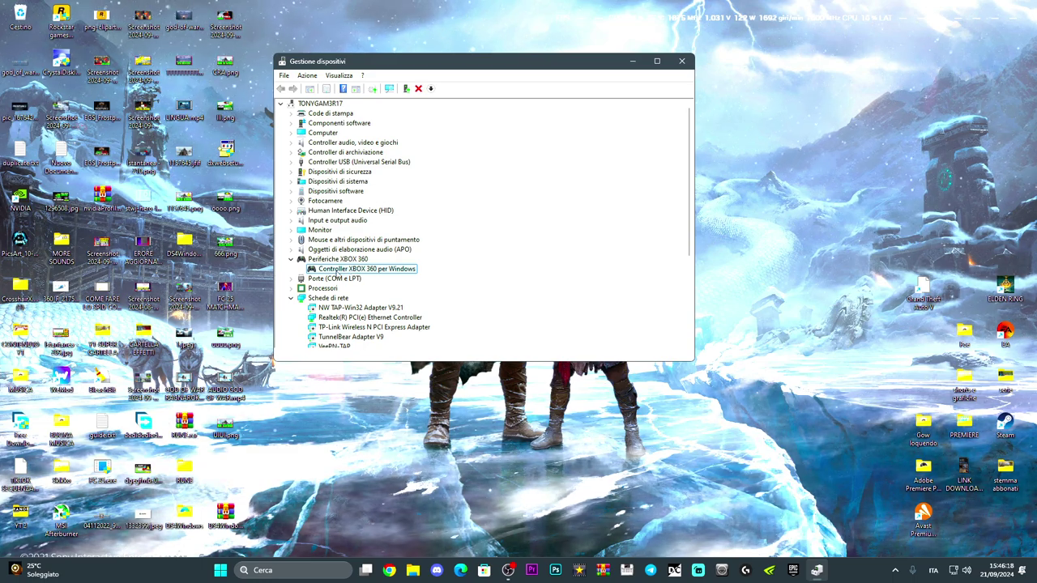
Examine the locally available drivers for the third Dispositivo di input USB under Human Interface Device (HID), without installing any.
left_click(291, 210)
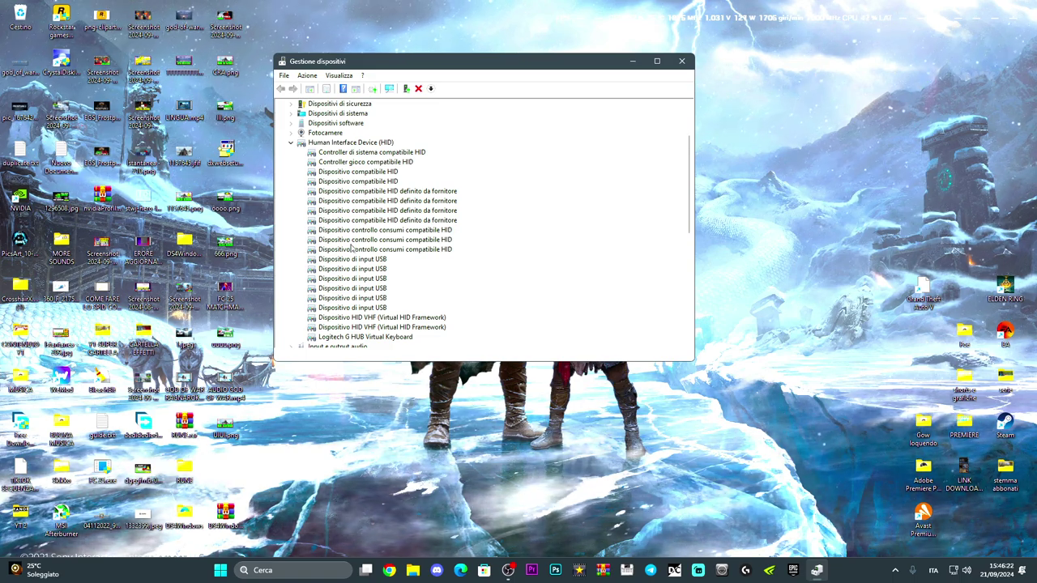
left_click(345, 278)
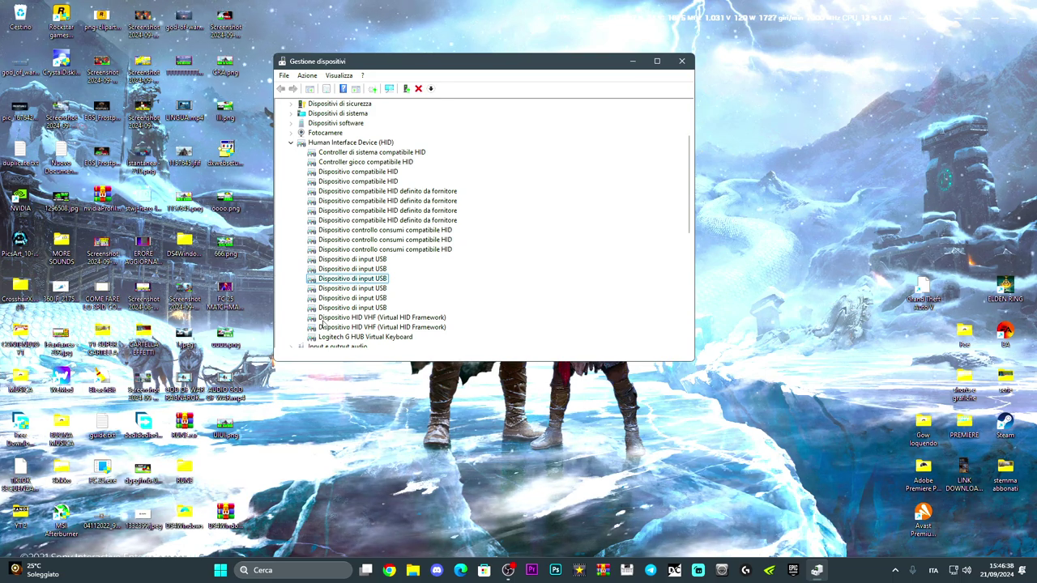
right_click(346, 279)
left_click(349, 290)
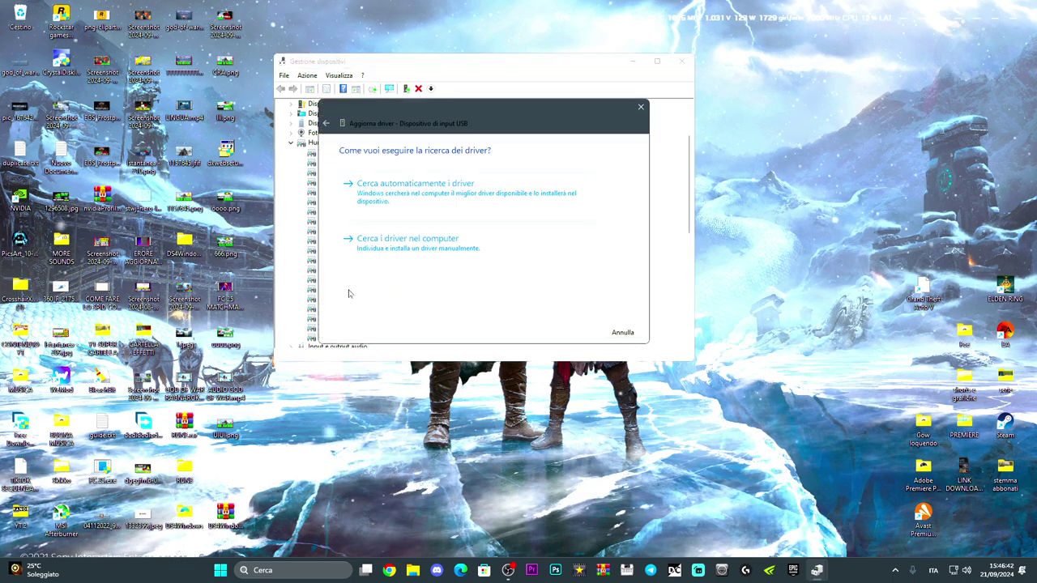
left_click(385, 251)
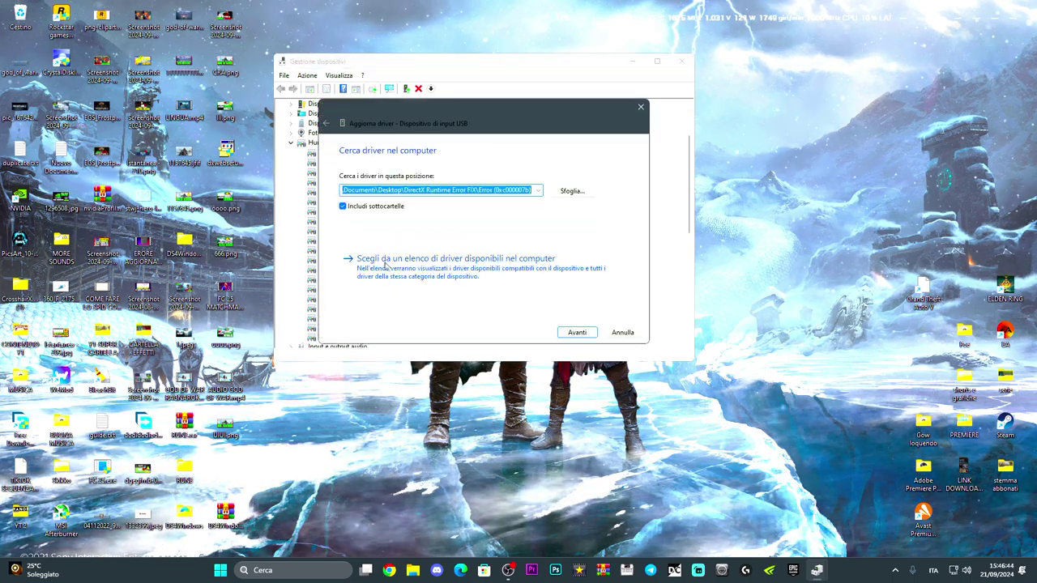
left_click(387, 268)
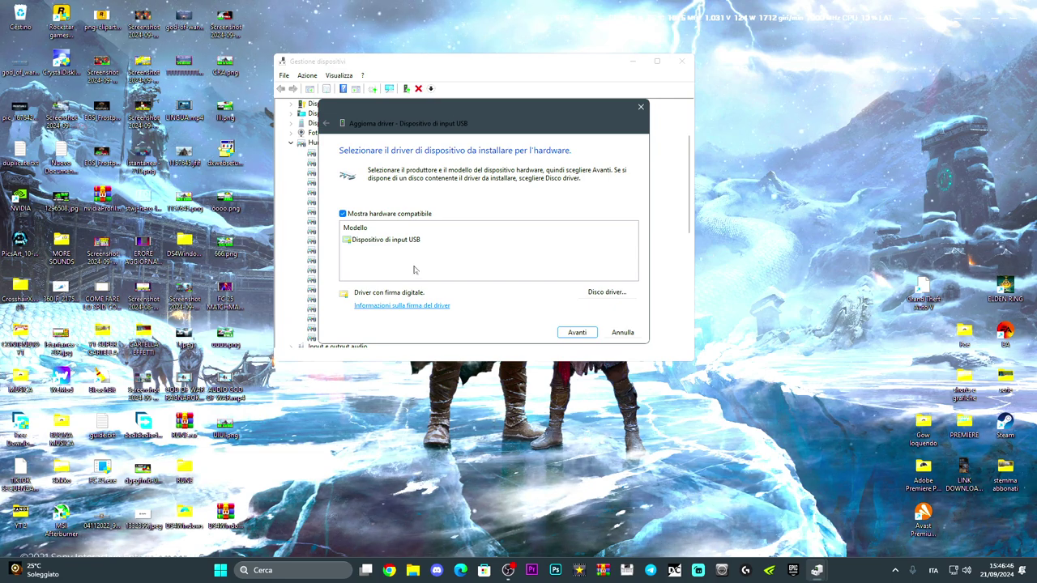
left_click(374, 242)
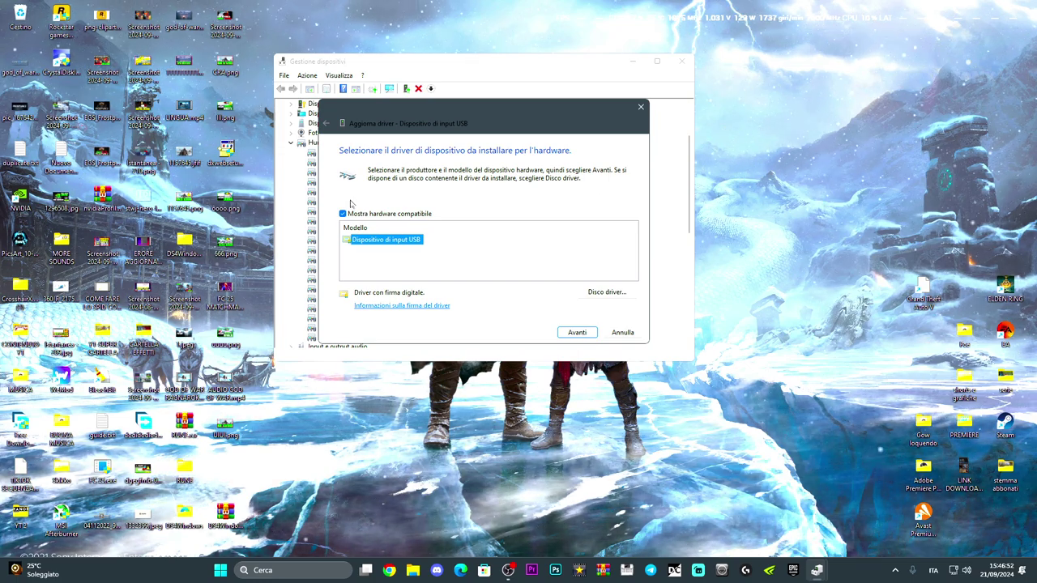
left_click(639, 109)
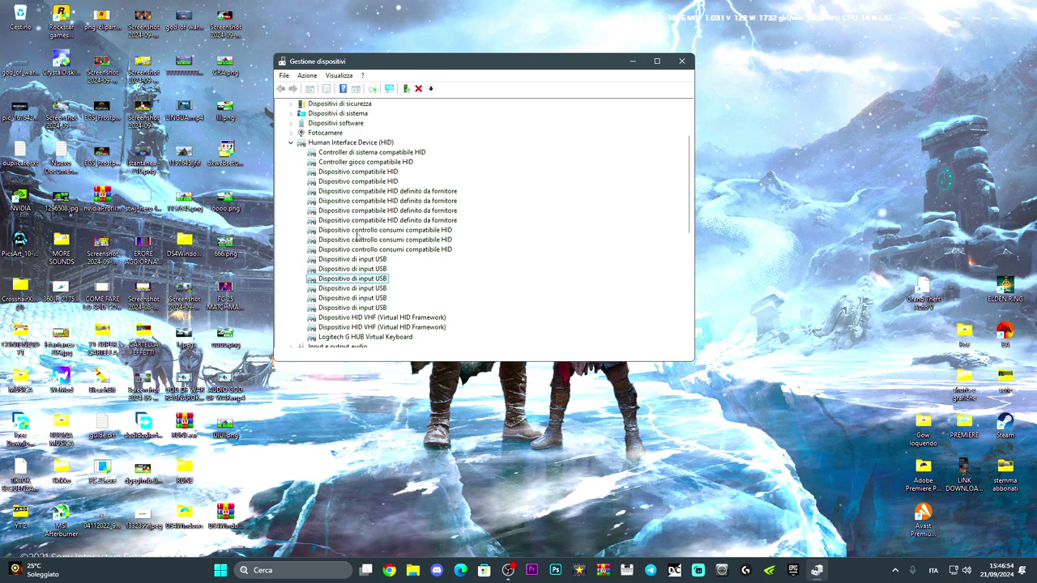
left_click(328, 143)
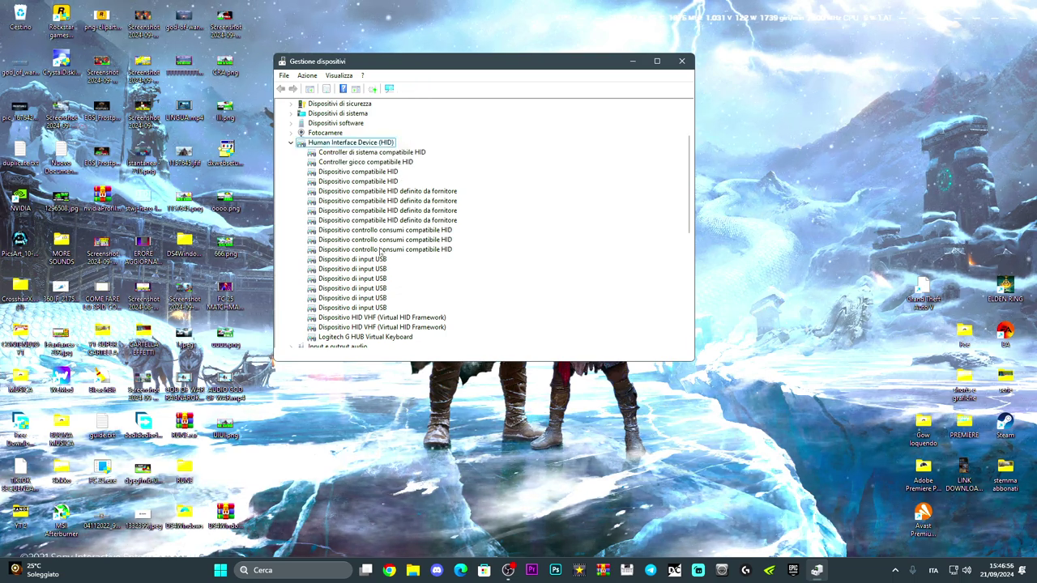
Update the Controller XBOX 360 per Windows driver manually, installing the same-named model from the list of drivers available on the computer.
scroll(380, 251, "down", 1)
scroll(380, 251, "down", 4)
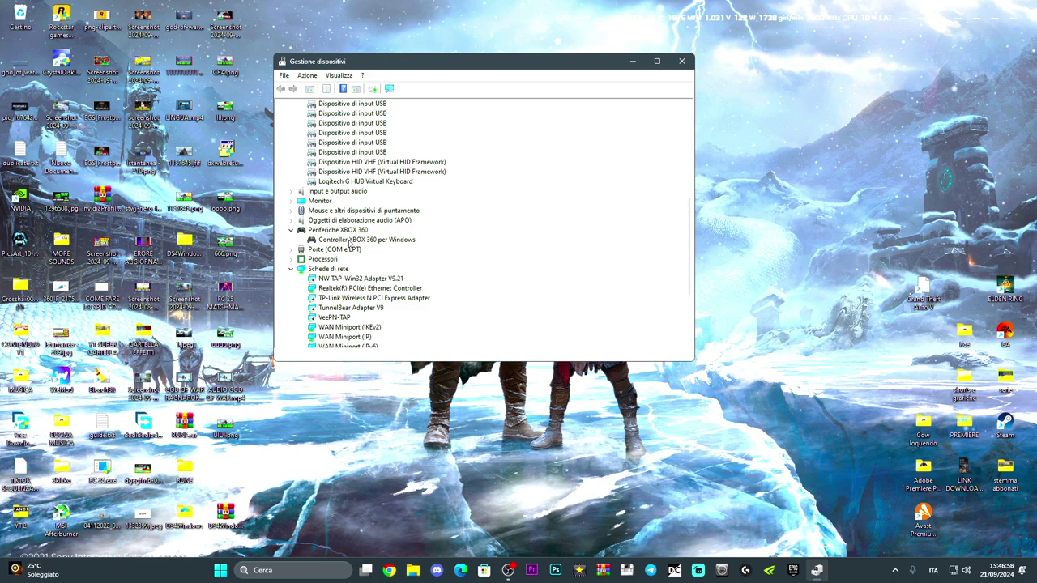
left_click(339, 240)
right_click(356, 241)
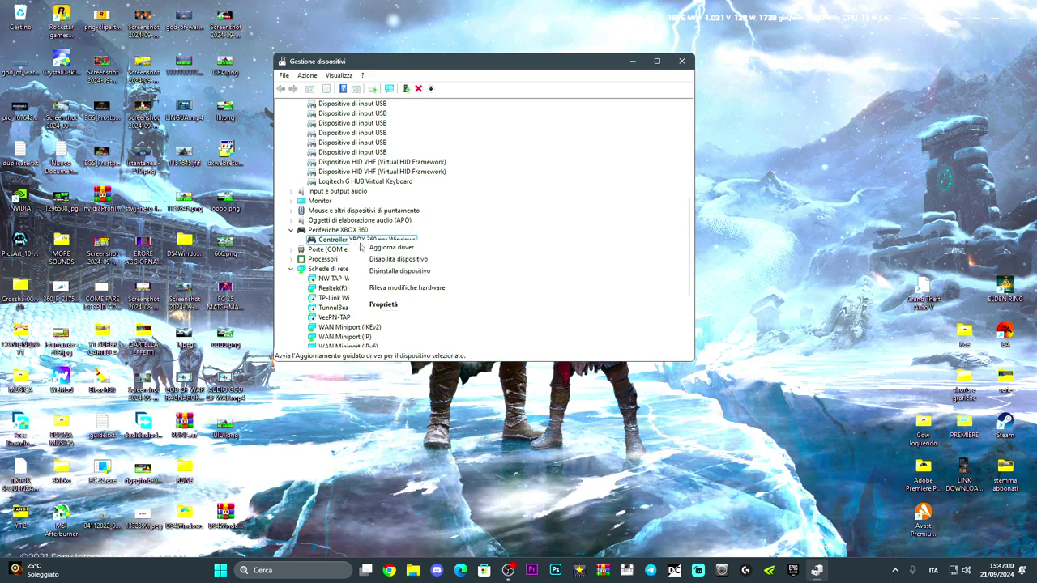
left_click(380, 247)
left_click(388, 243)
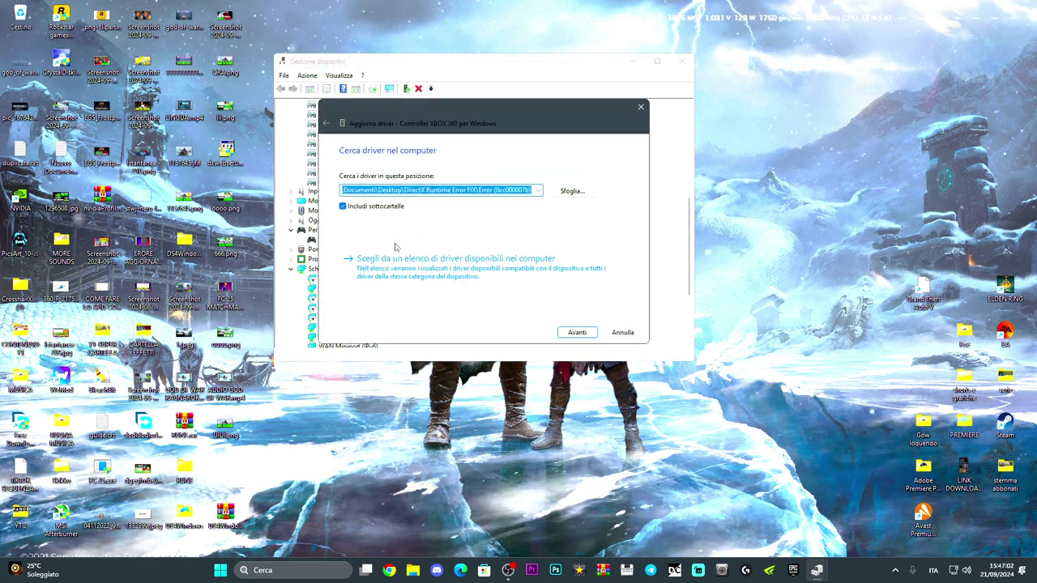
left_click(419, 275)
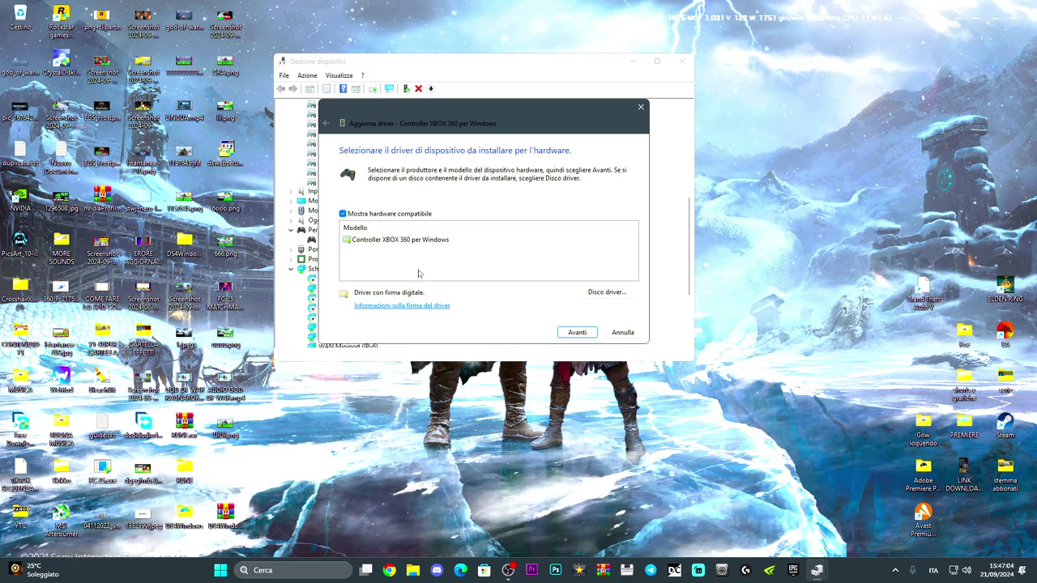
left_click(407, 245)
left_click(571, 333)
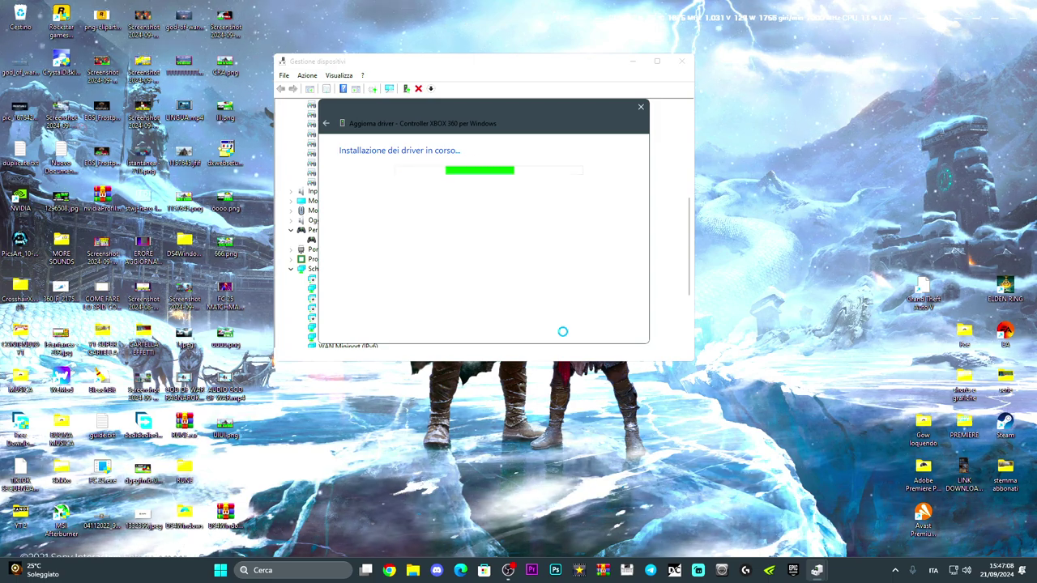
Show the power options containing the system restart command, and dismiss them without restarting.
key("super")
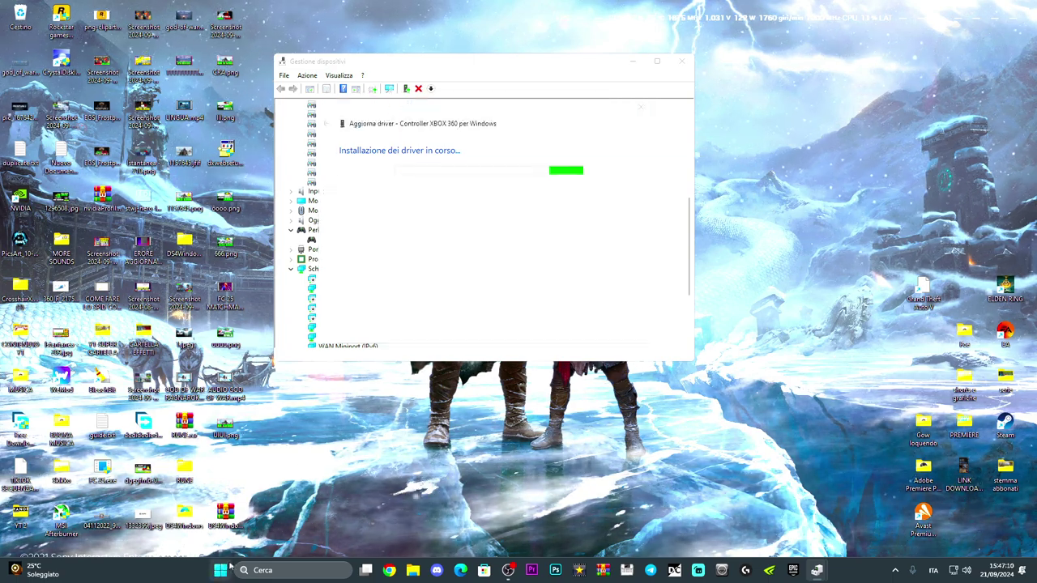
left_click(652, 533)
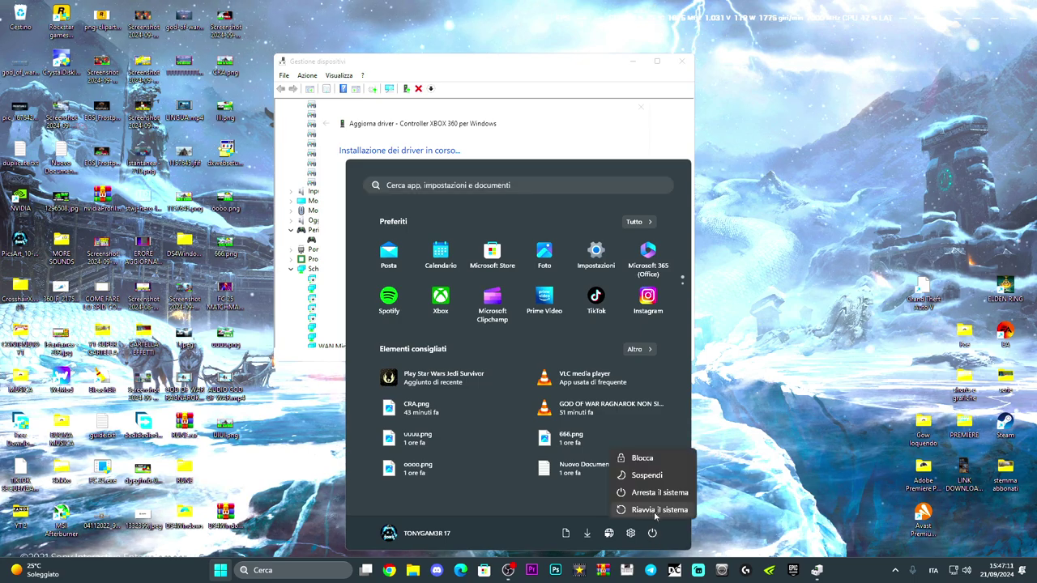
left_click(765, 366)
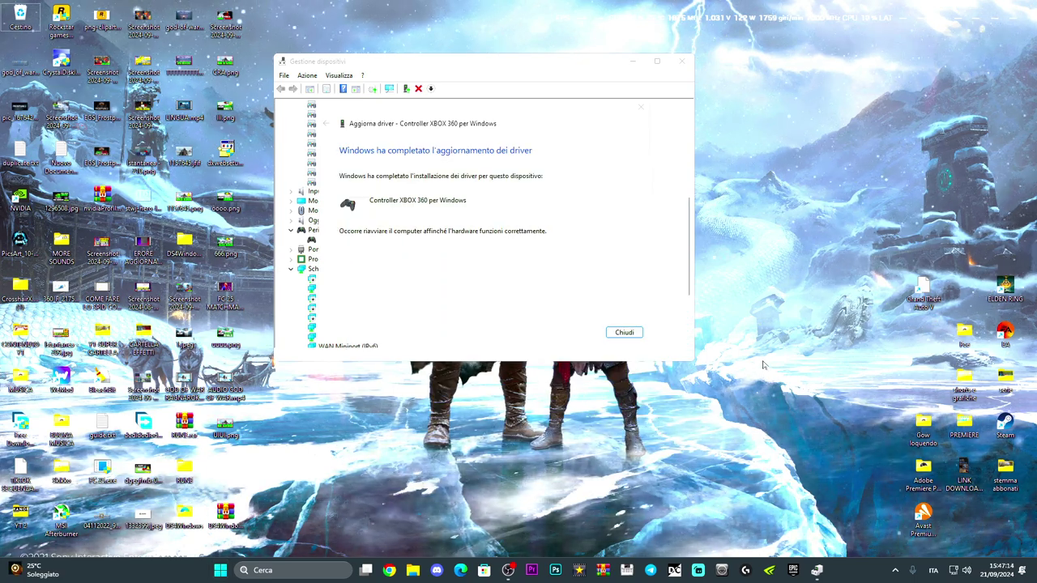
Finish the driver update wizard, decline restarting the computer now, and close Device Manager.
left_click(624, 332)
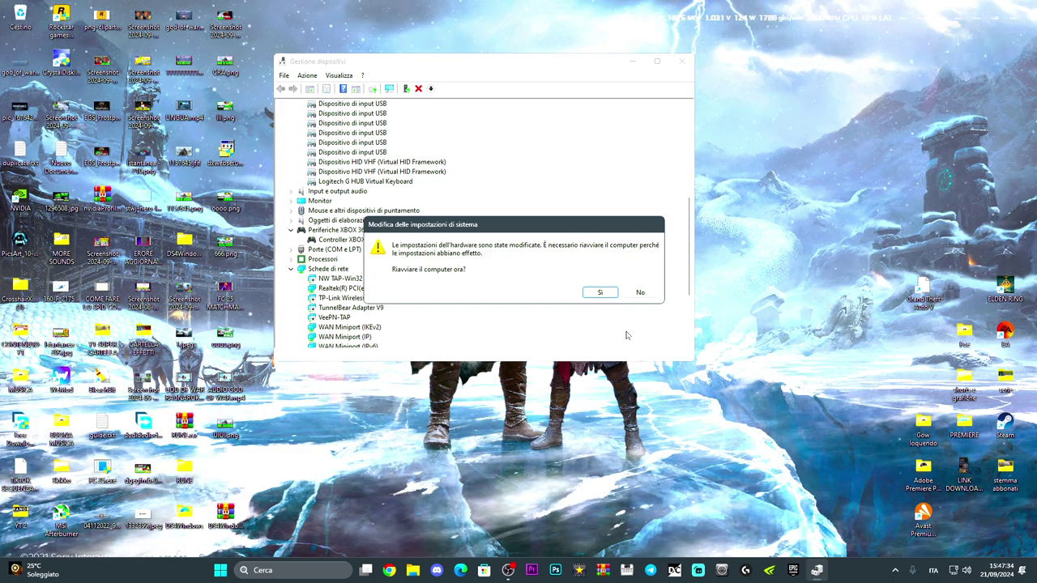
left_click(640, 293)
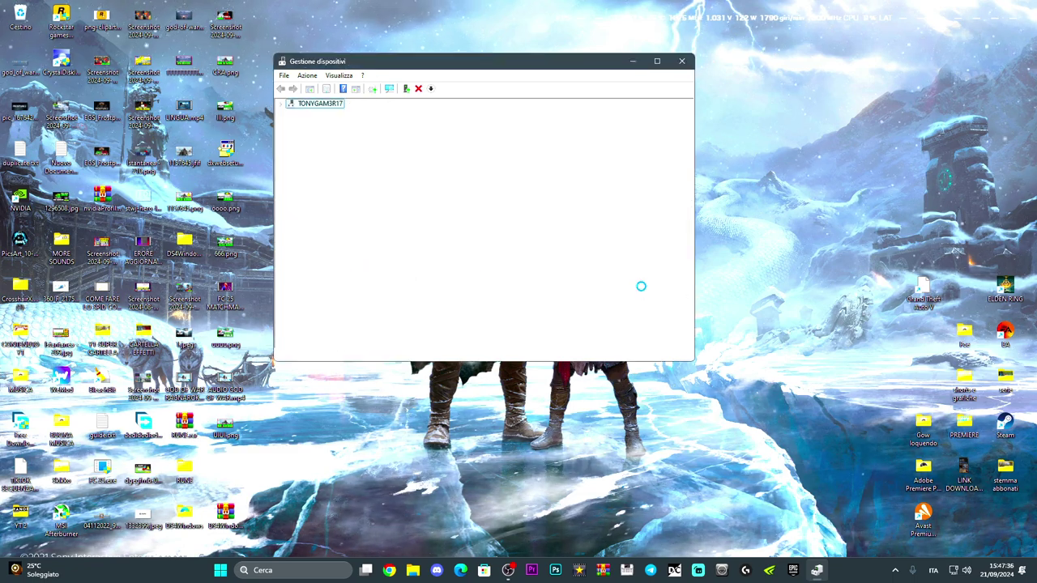
left_click(682, 63)
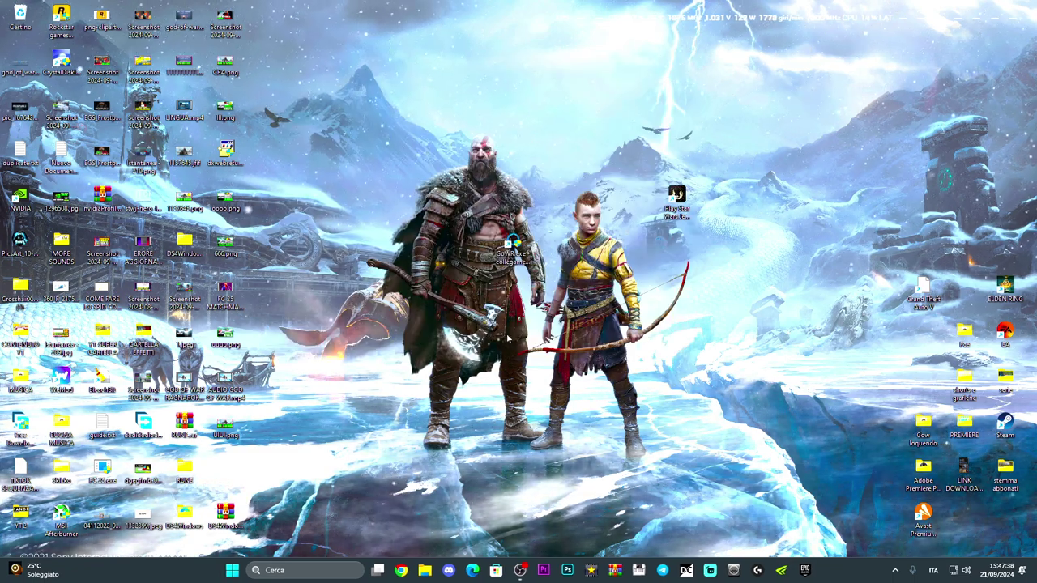
Search Windows for "controller", open Configura dispositivi di gioco USB, and move the Periferiche di gioco window closer to the desktop's centre.
left_click(304, 573)
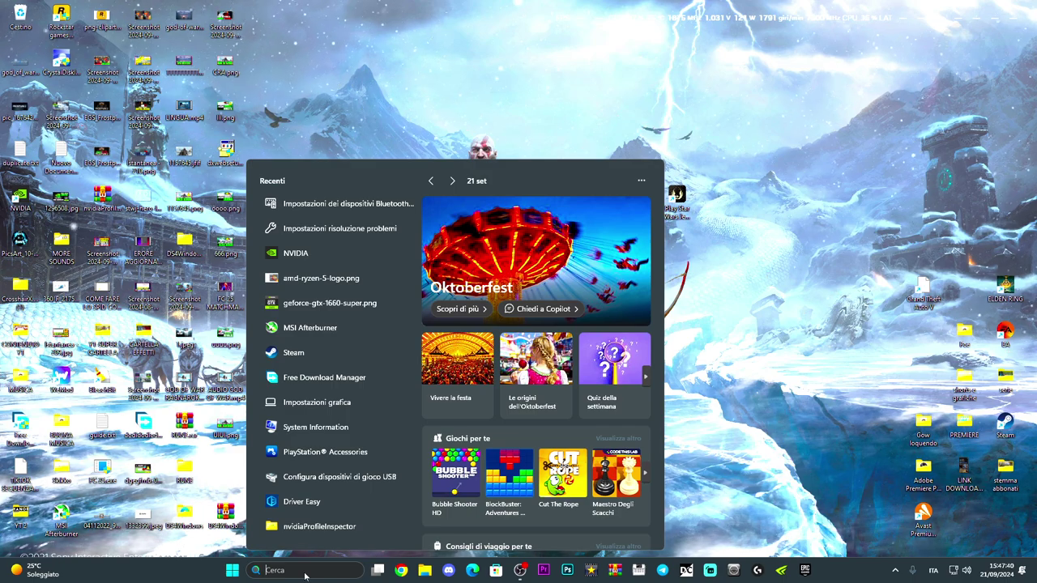
type("controller")
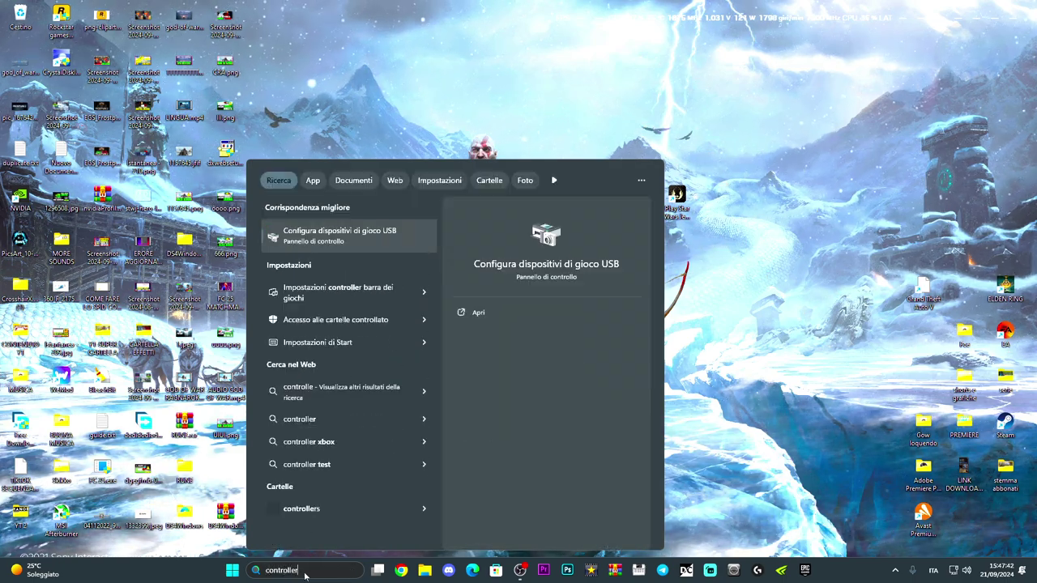
key("Return")
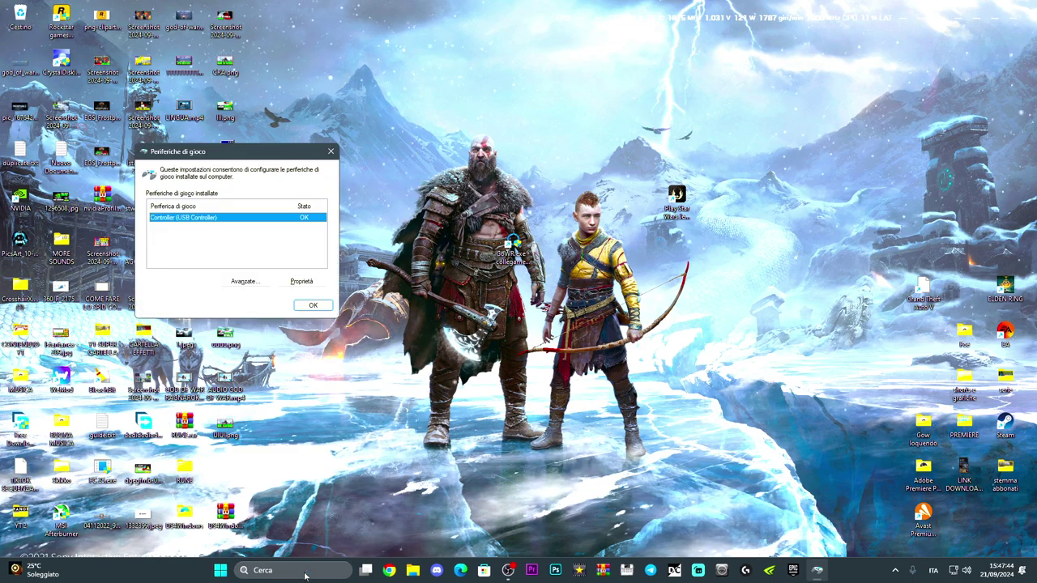
left_click_drag(232, 153, 391, 172)
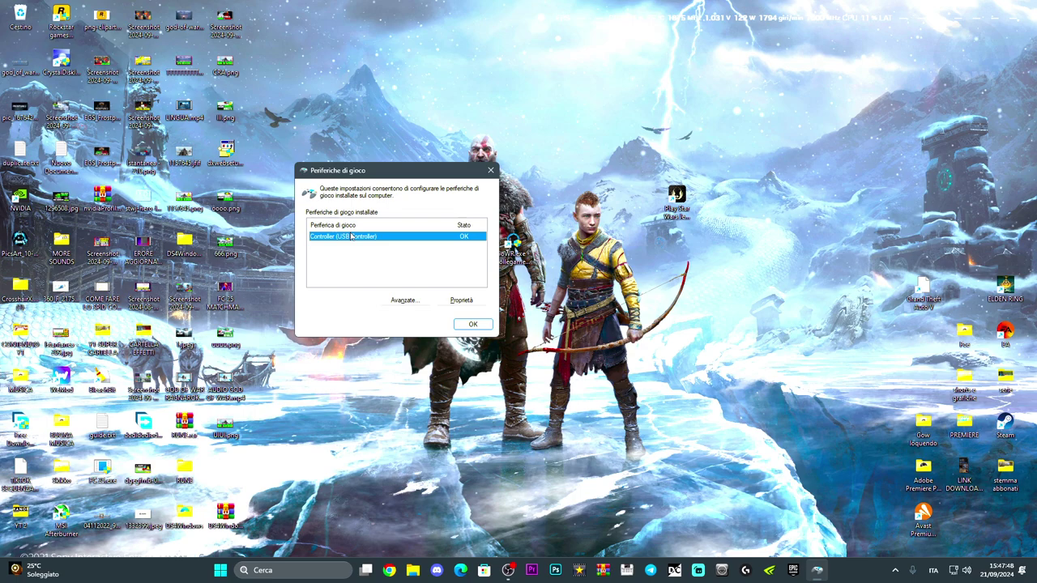
Choose Controller (USB Controller) as the preferred device in the advanced game controller settings and confirm.
left_click(404, 300)
left_click(375, 235)
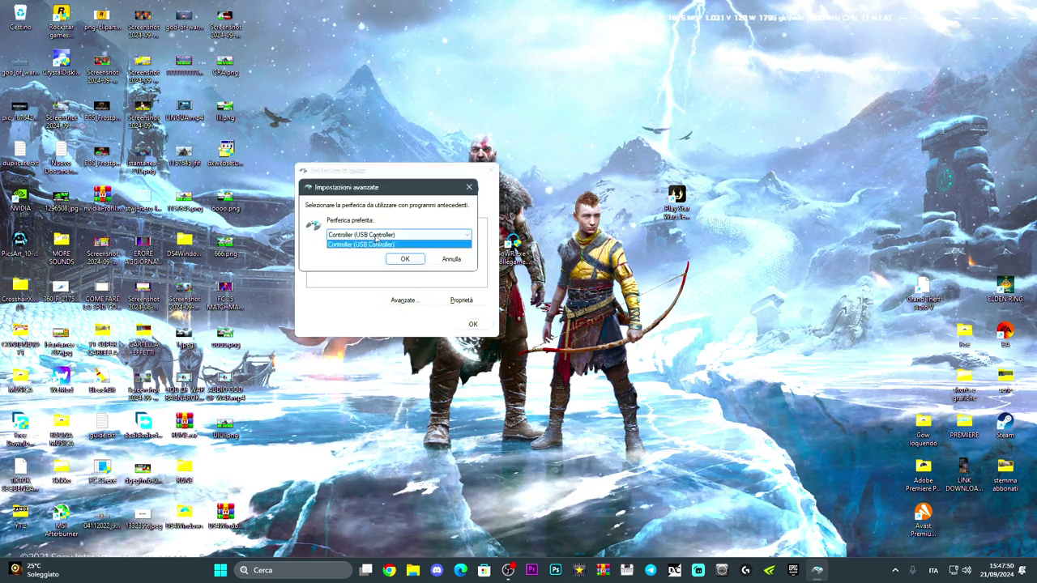
left_click(380, 235)
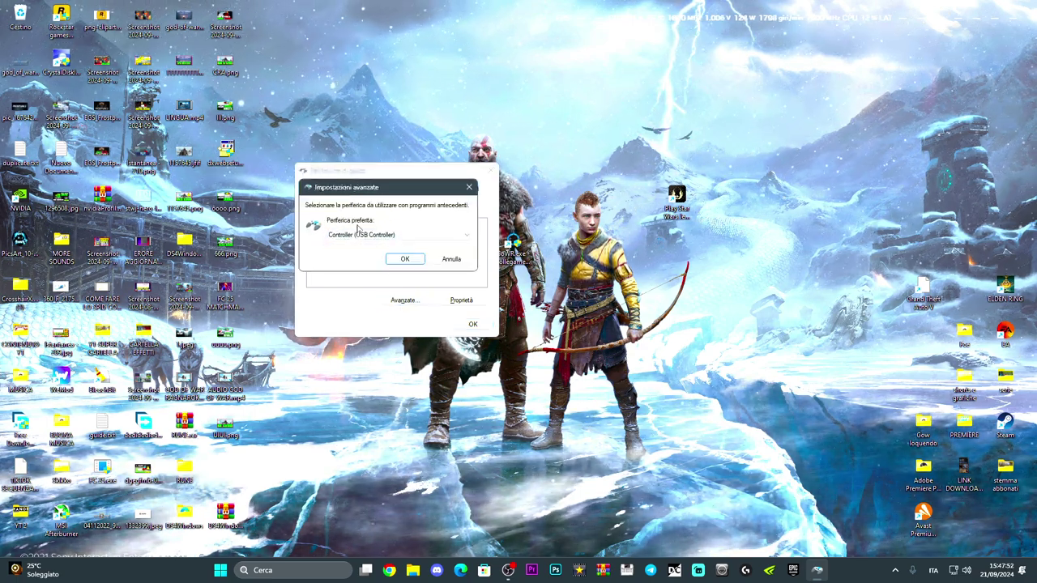
left_click(354, 233)
left_click(348, 245)
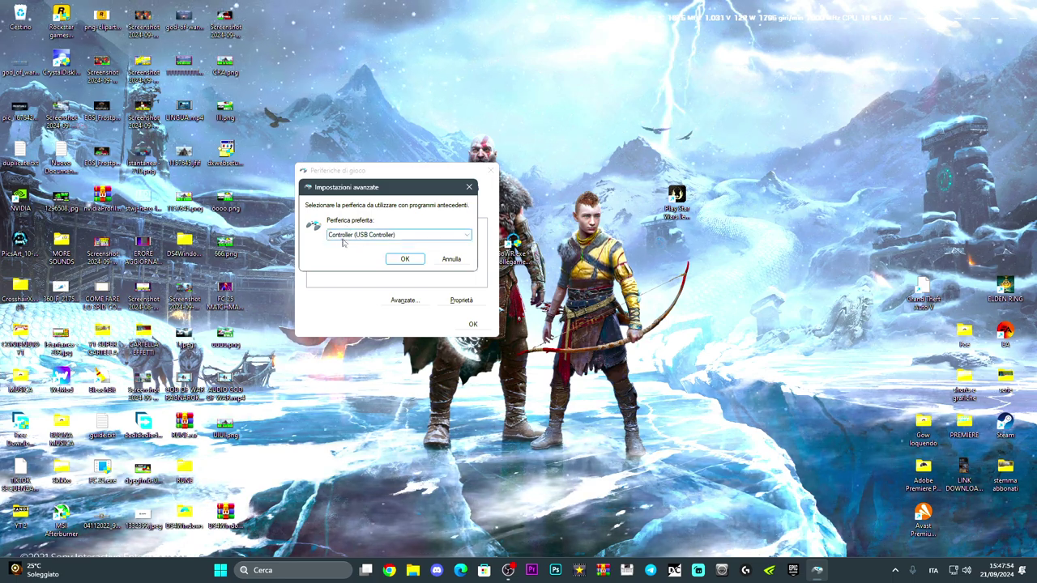
left_click(405, 258)
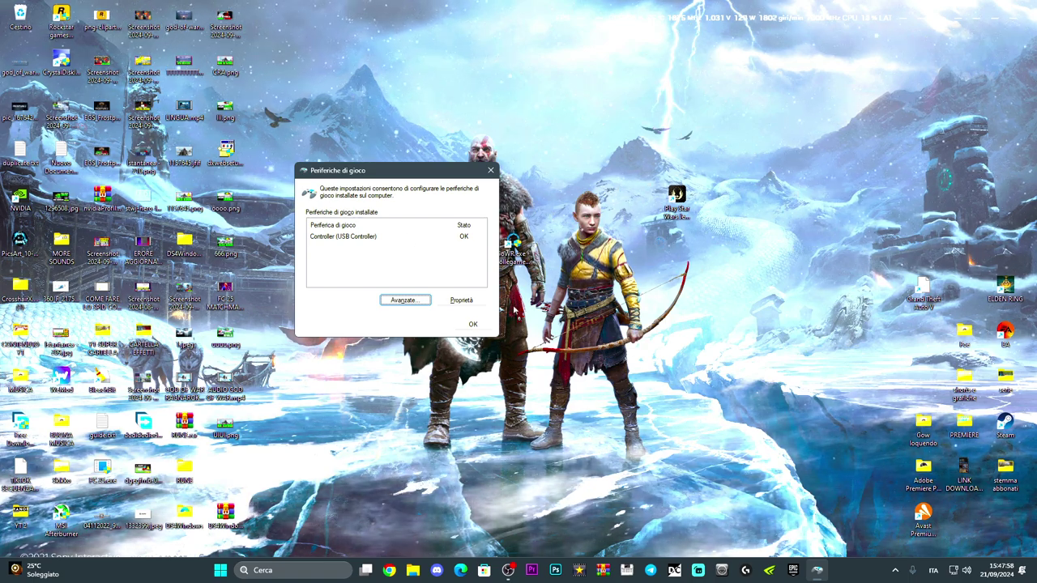
Examine the controller's test page with its axes, buttons and point of view, and close the game controller settings.
left_click(462, 301)
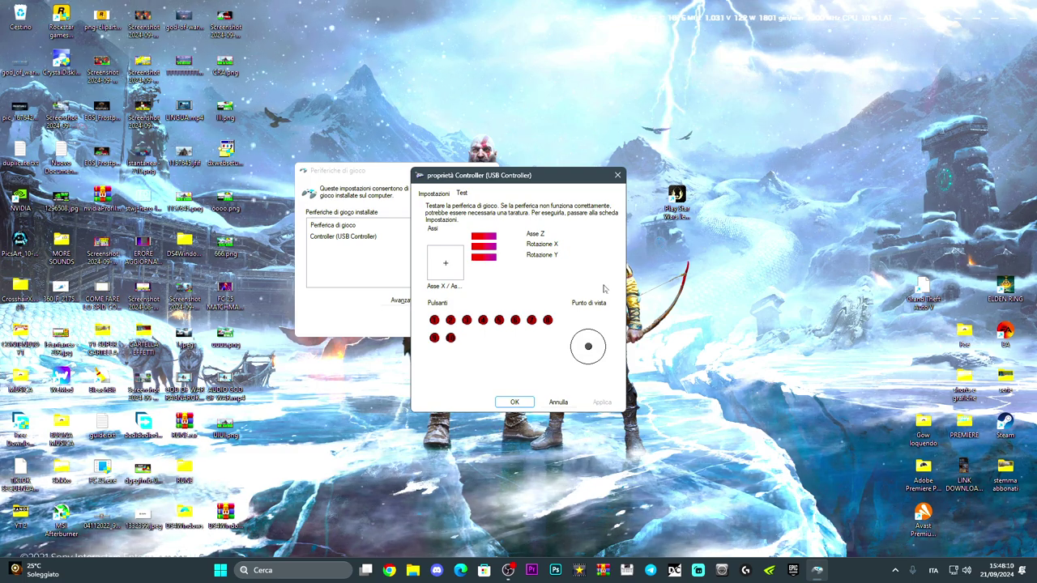
left_click(518, 403)
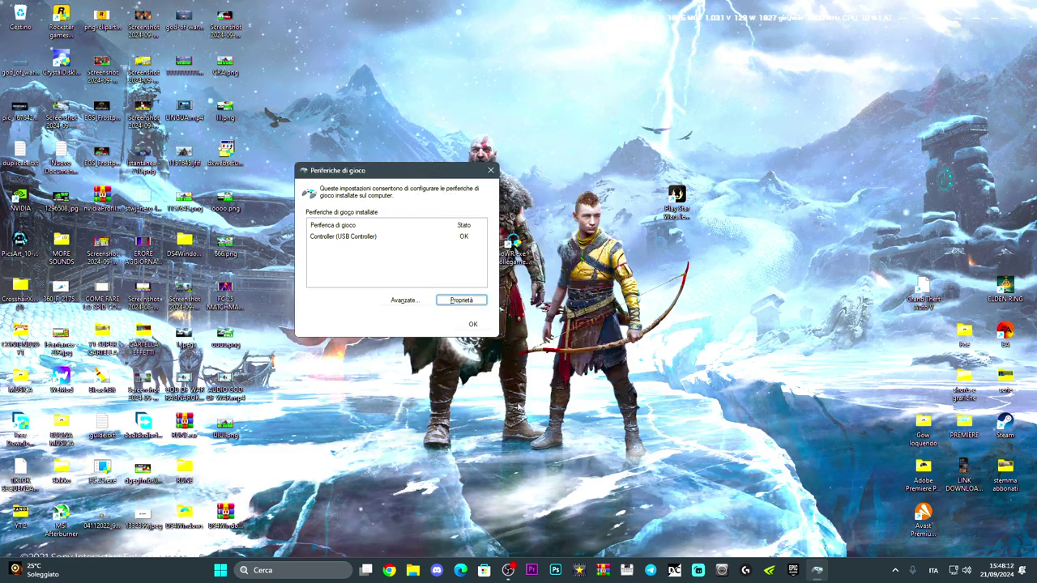
left_click(474, 321)
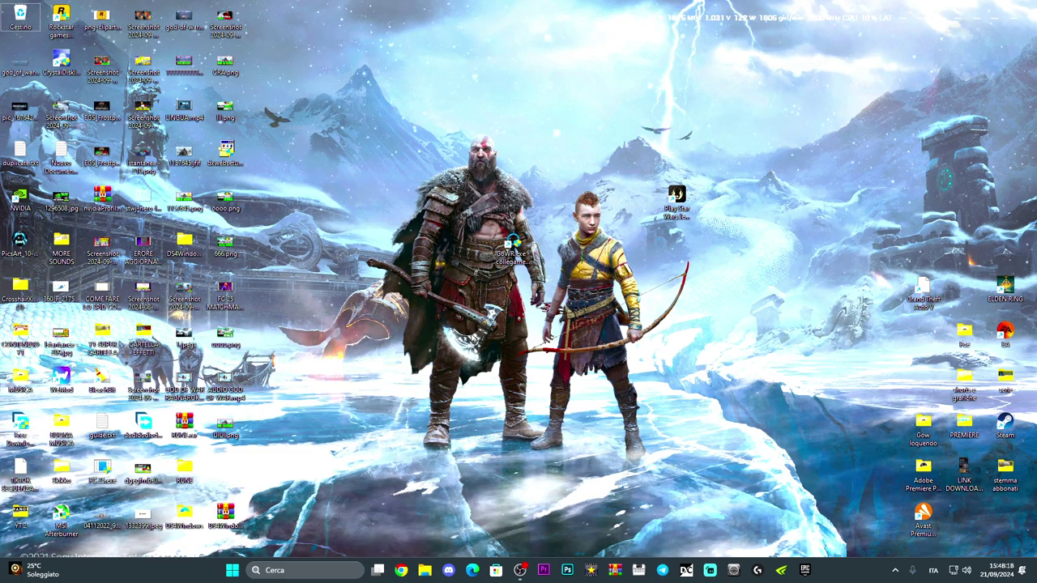
Switch to the PlayStation Accessories app by searching for "play", view its controller connection screen, and close the app.
left_click(312, 569)
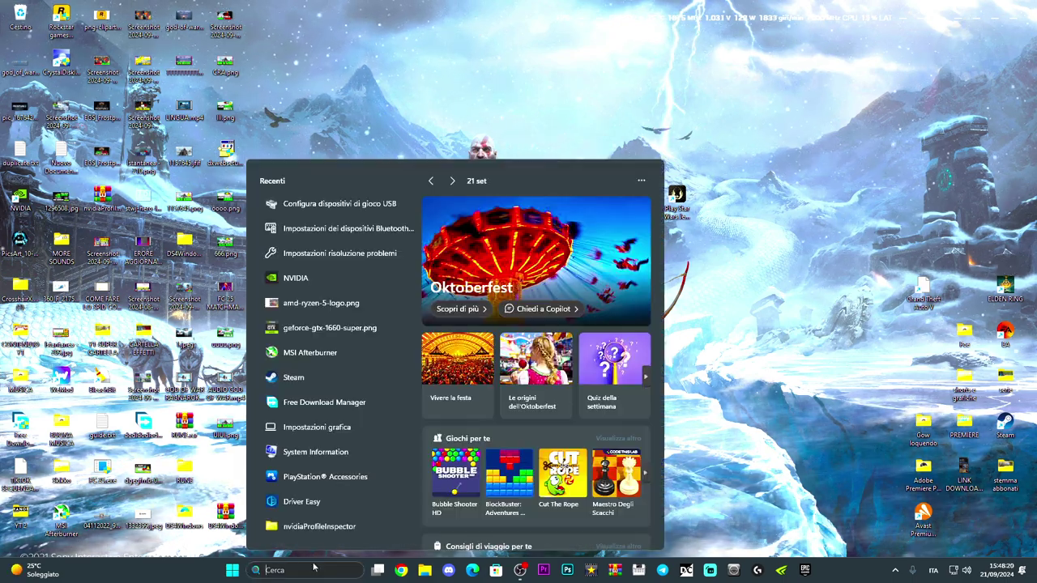
type("play")
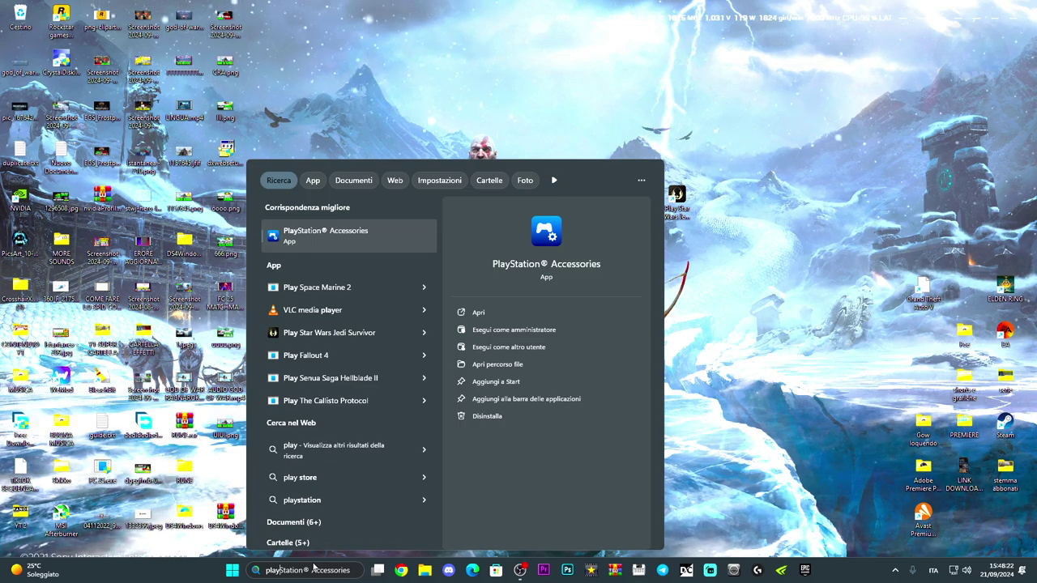
key("Return")
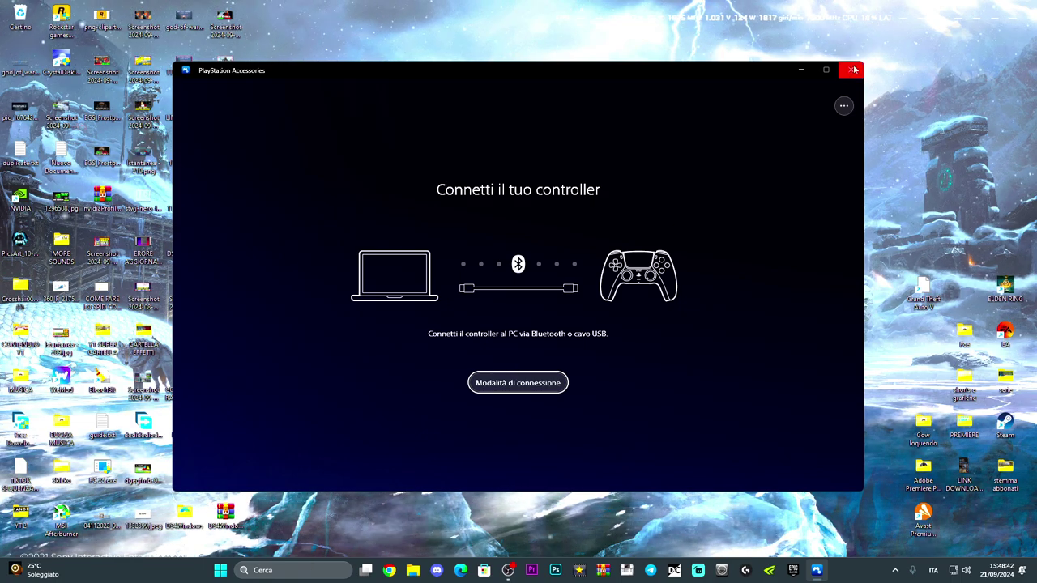
key("alt+F4")
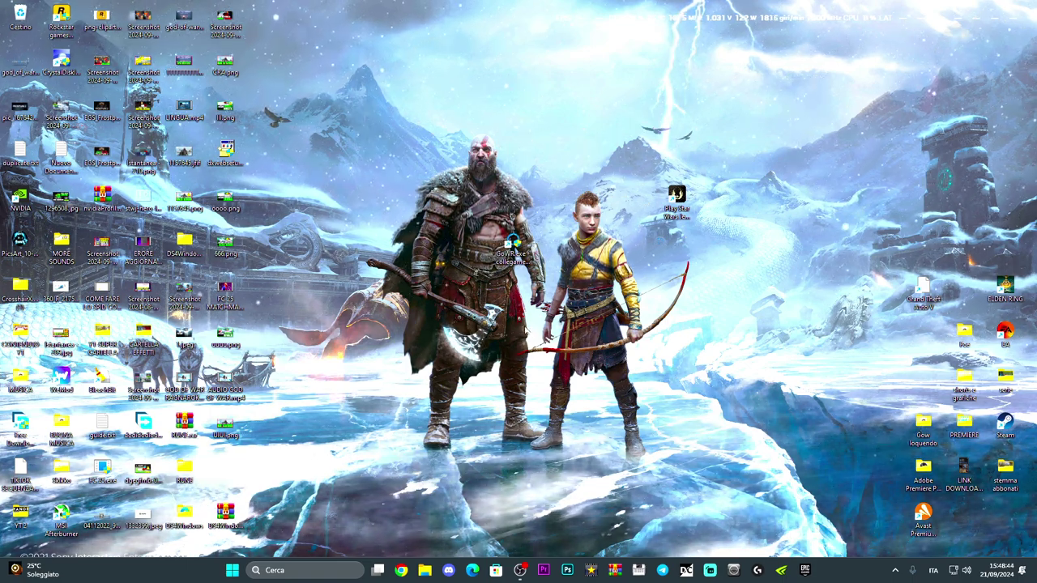